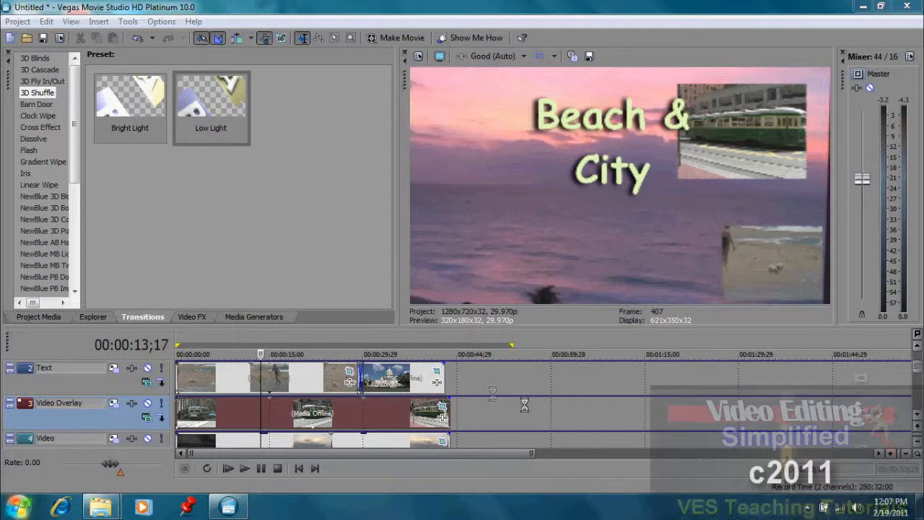
Open Event Pan/Crop for the dogonbeach clip and reduce the workspace zoom to 12.5%.
left_click(350, 371)
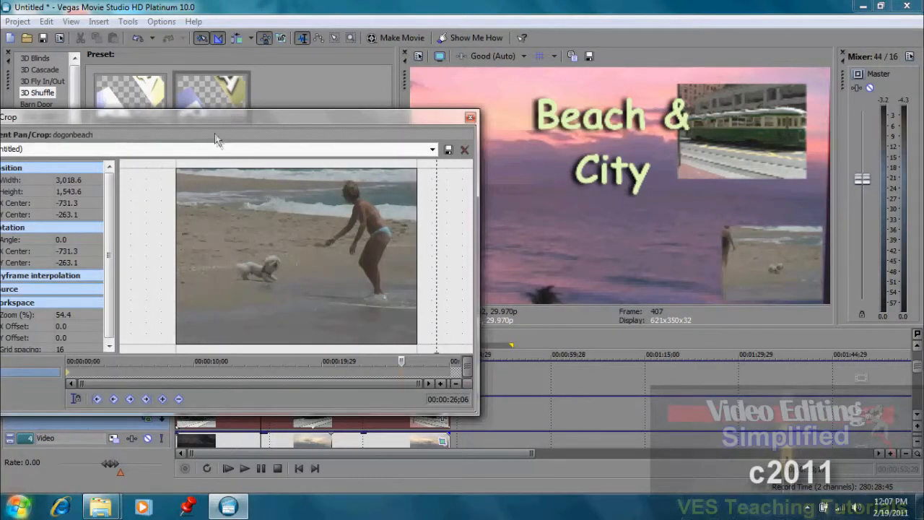
left_click_drag(215, 118, 323, 116)
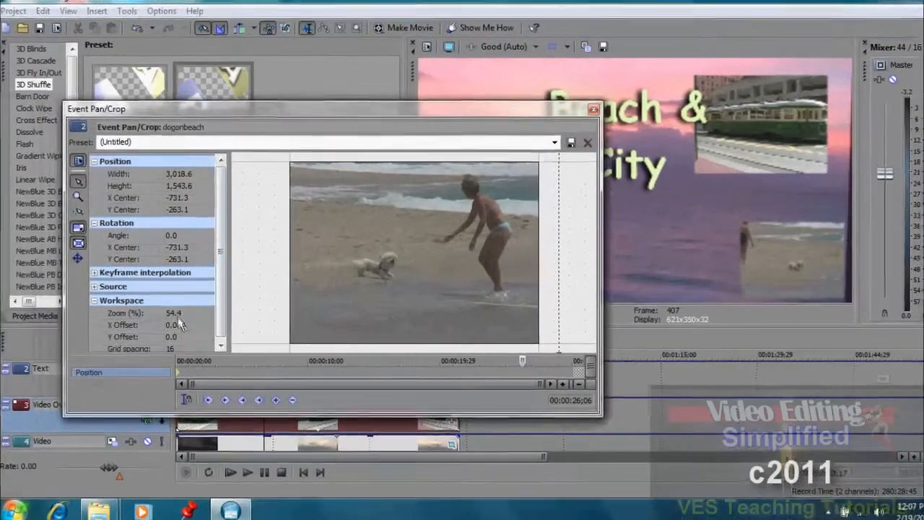
left_click(177, 314)
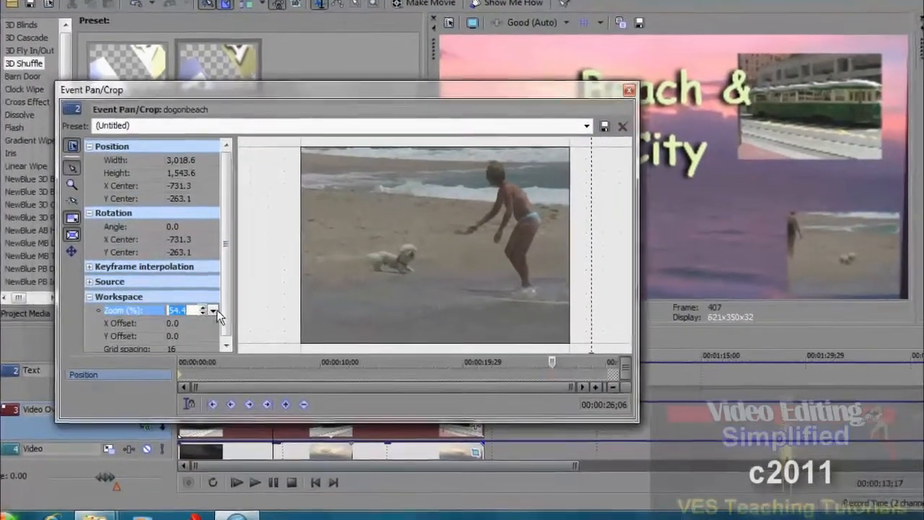
left_click(209, 314)
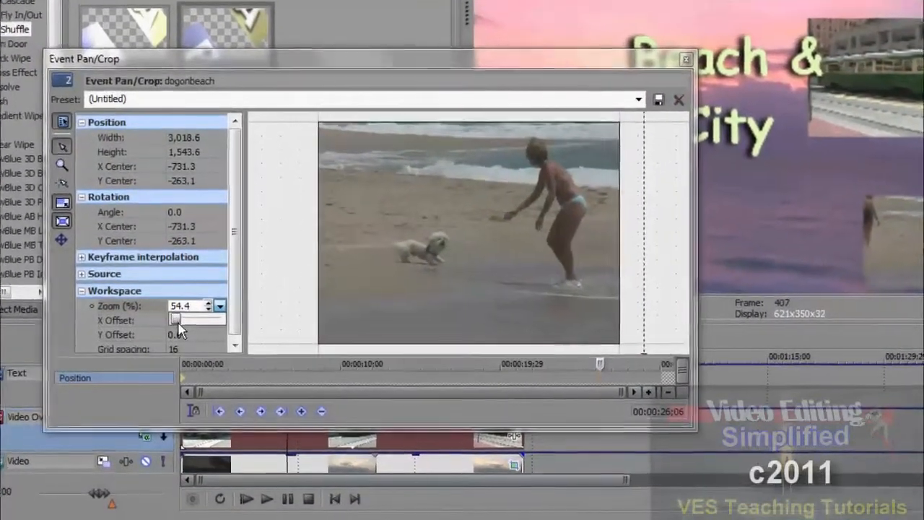
left_click_drag(176, 322, 168, 330)
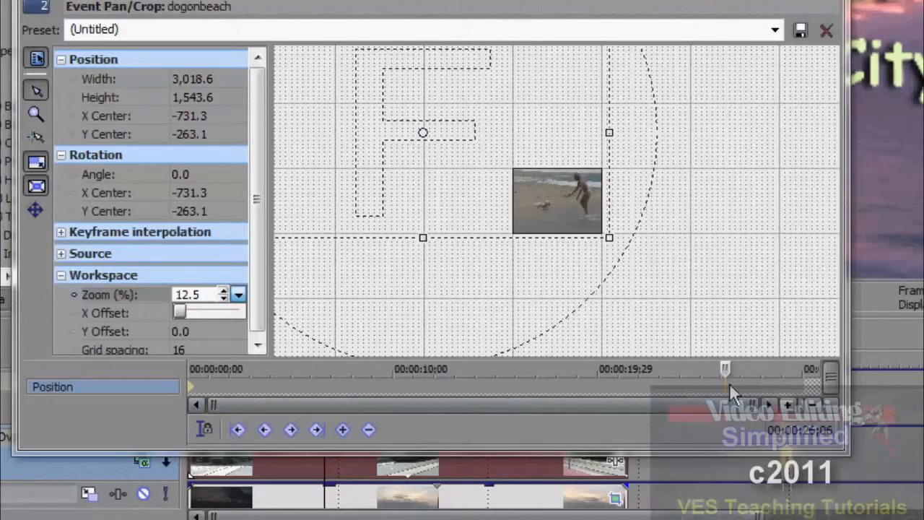
Add a position keyframe at 00:00:05;01 that moves the beach clip to the upper-left corner of the video frame.
left_click_drag(726, 367, 340, 370)
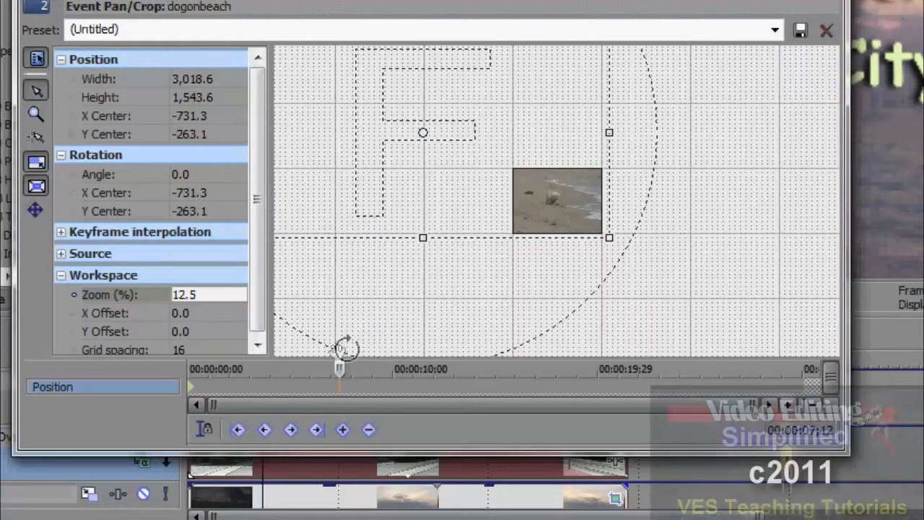
left_click_drag(340, 368, 290, 368)
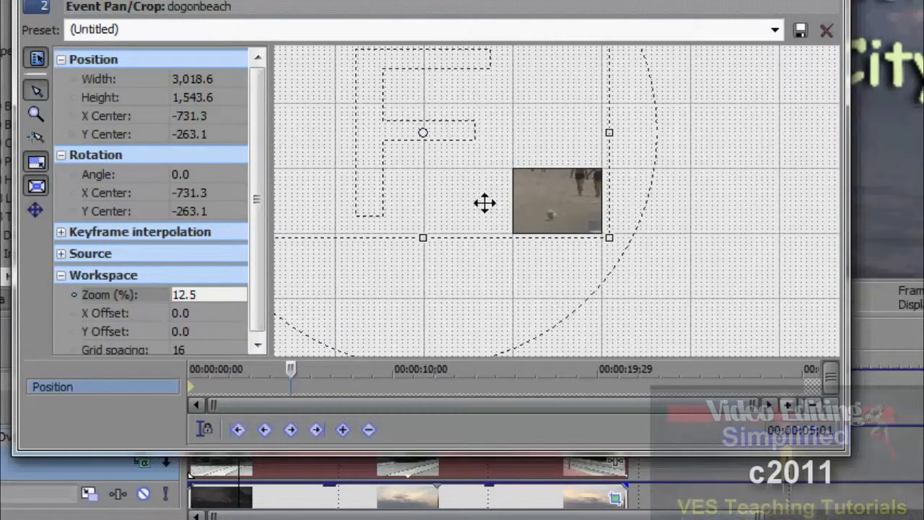
left_click_drag(482, 201, 681, 294)
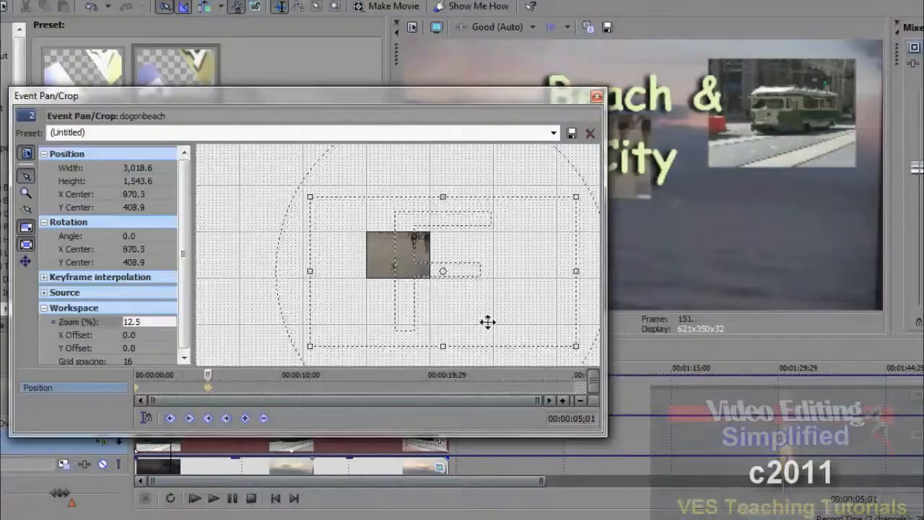
left_click_drag(487, 322, 538, 354)
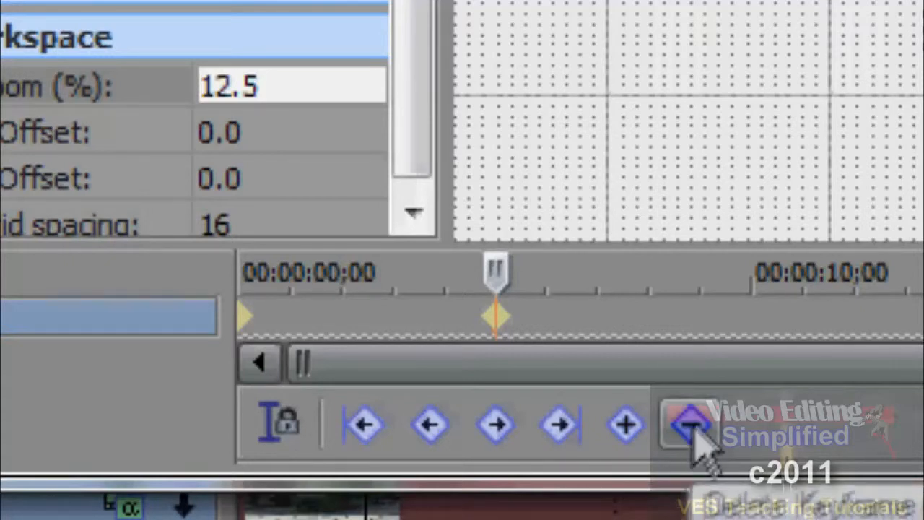
Scrub from the clip's start to 00:00:08;01 to review the beach clip's motion between the keyframes.
left_click(454, 291)
left_click(245, 301)
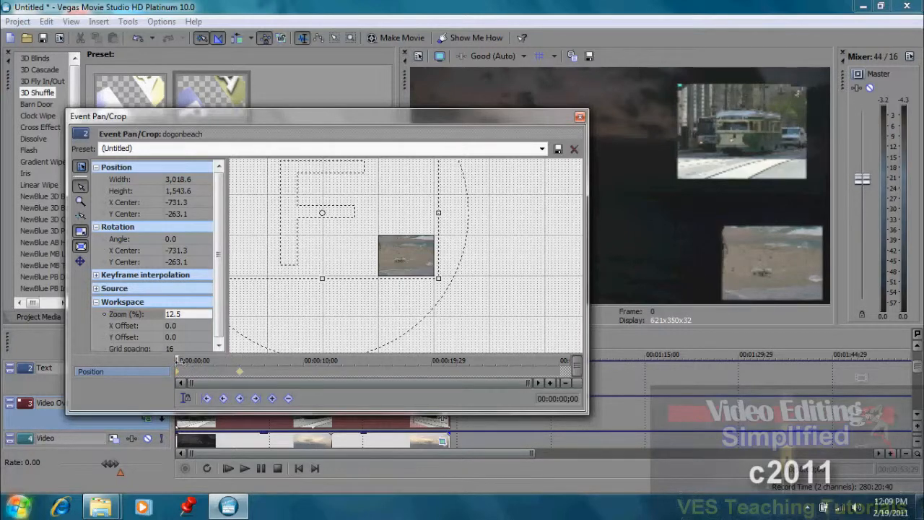
left_click_drag(184, 360, 277, 360)
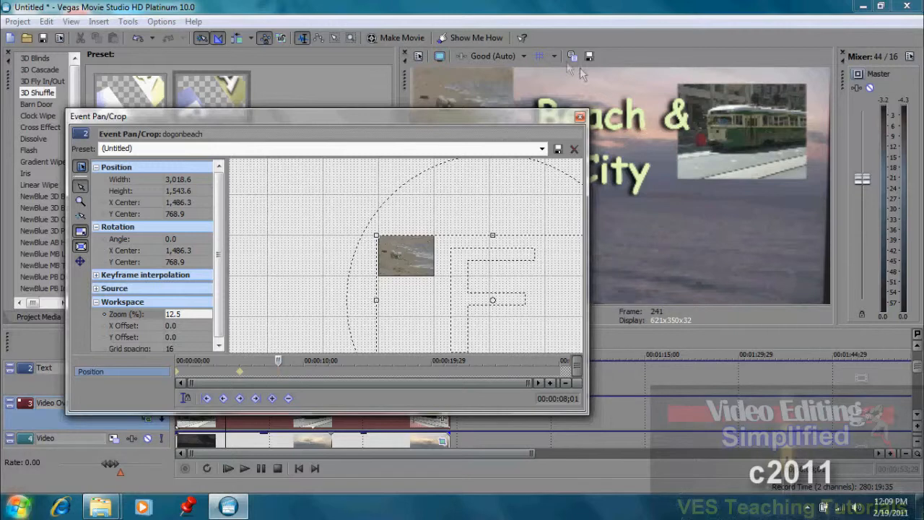
Set the video preview quality to Draft (Auto).
left_click(511, 57)
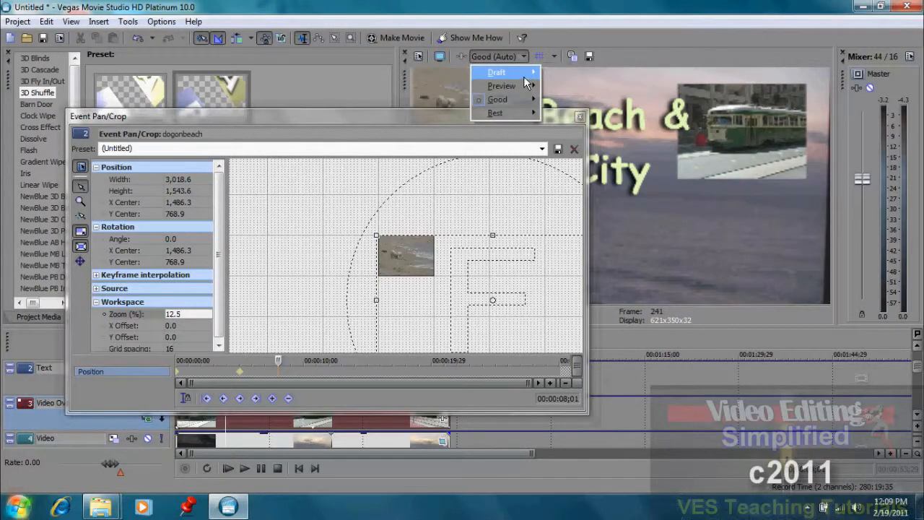
mouse_move(530, 73)
left_click(565, 75)
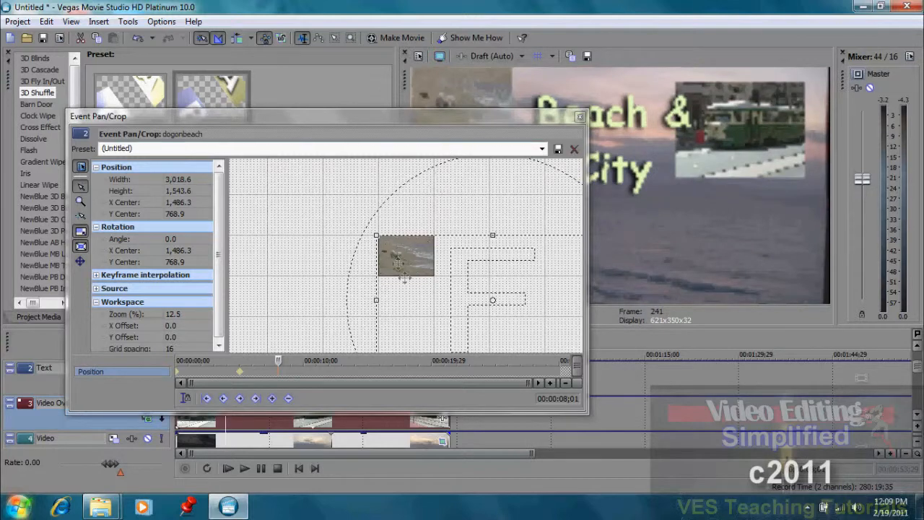
Try an extra position keyframe at 00:00:08;01 for the beach clip and delete that keyframe again.
left_click_drag(420, 306, 342, 275)
mouse_move(279, 361)
left_mouse_down()
mouse_move(176, 370)
mouse_move(274, 366)
left_mouse_up()
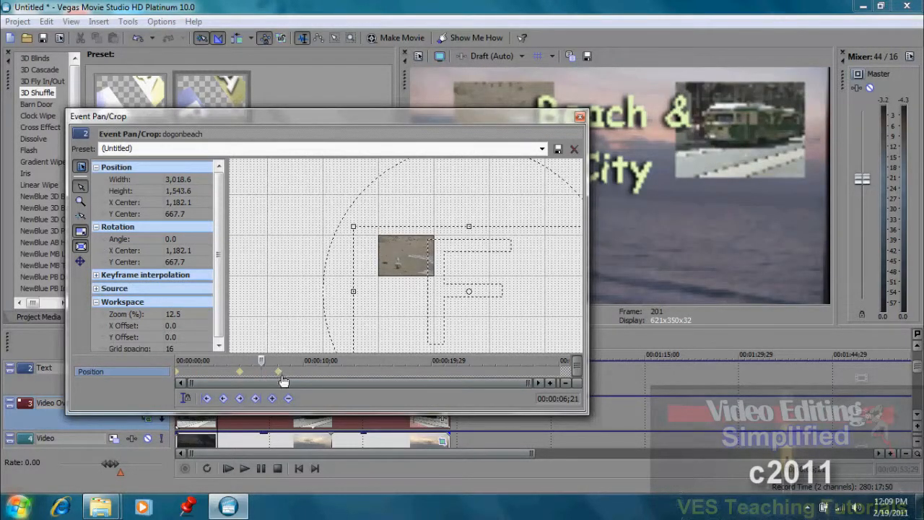
right_click(278, 371)
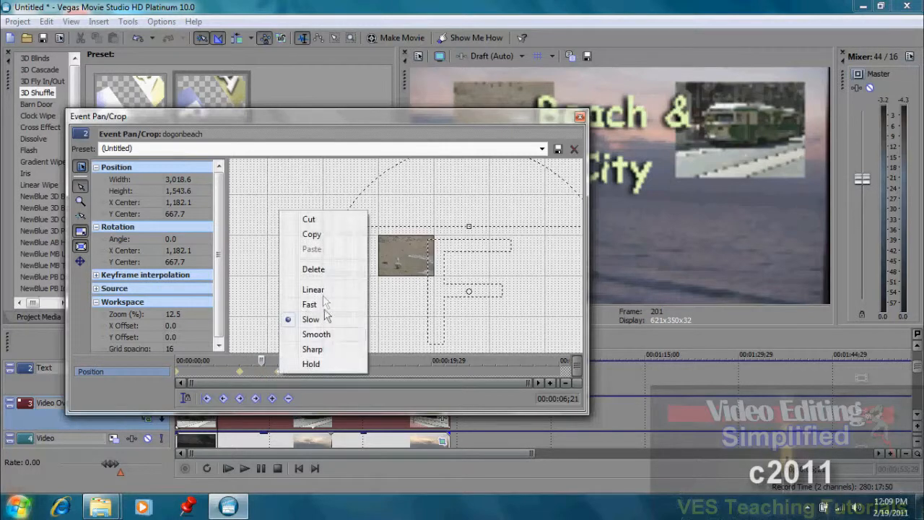
left_click(315, 269)
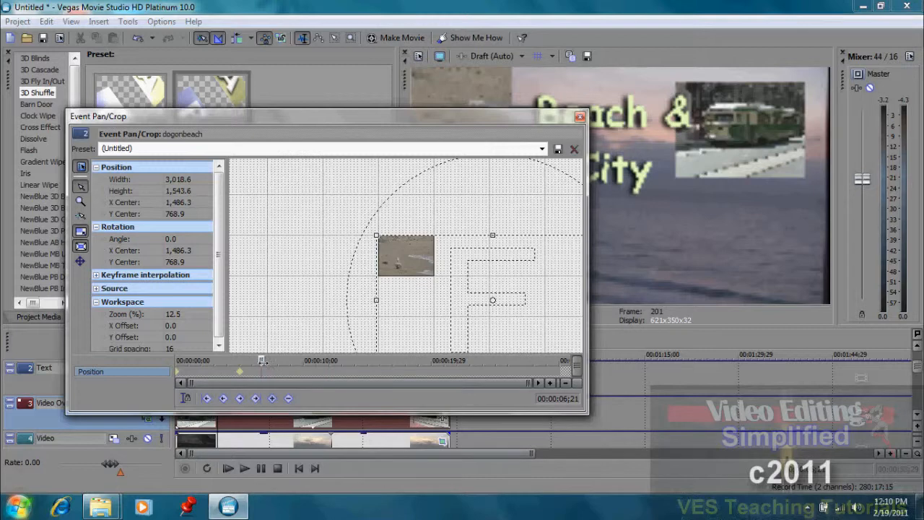
Add a keyframe at 00:00:09;15 moving the beach clip near the frame's centre, about X Center 104.7 and Y Center 120.9, and scrub through the motion.
left_click_drag(262, 360, 297, 363)
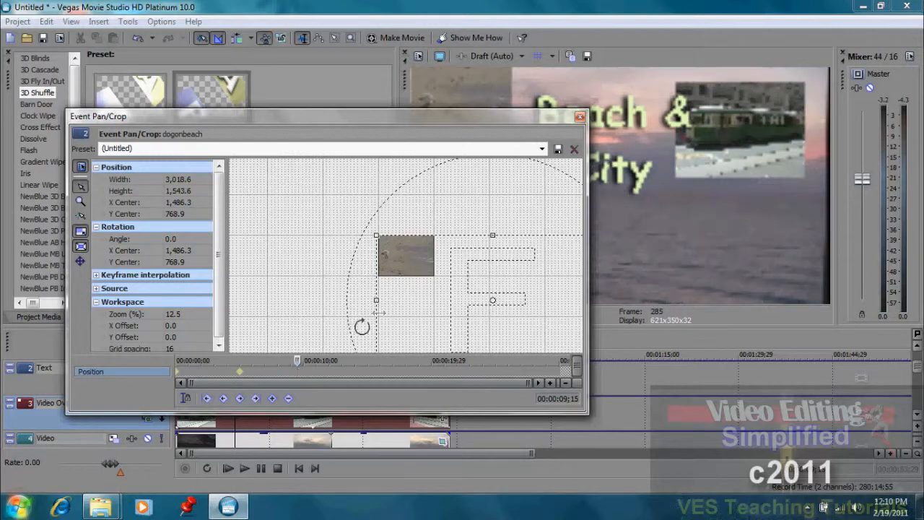
left_click_drag(466, 287, 358, 231)
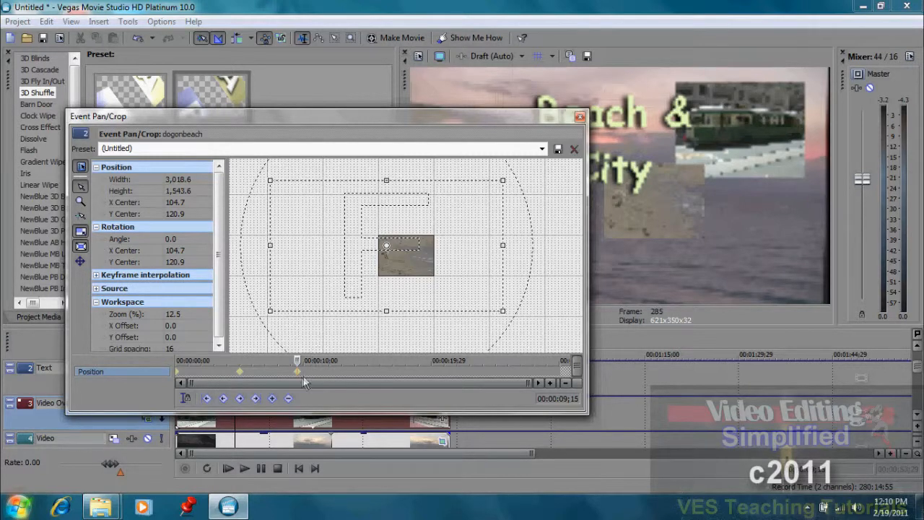
left_click_drag(296, 359, 162, 373)
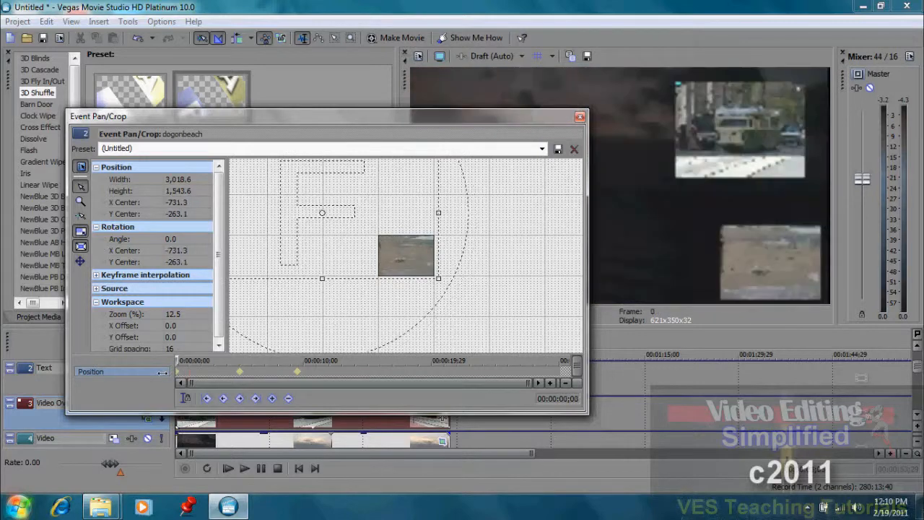
left_click_drag(184, 365, 288, 361)
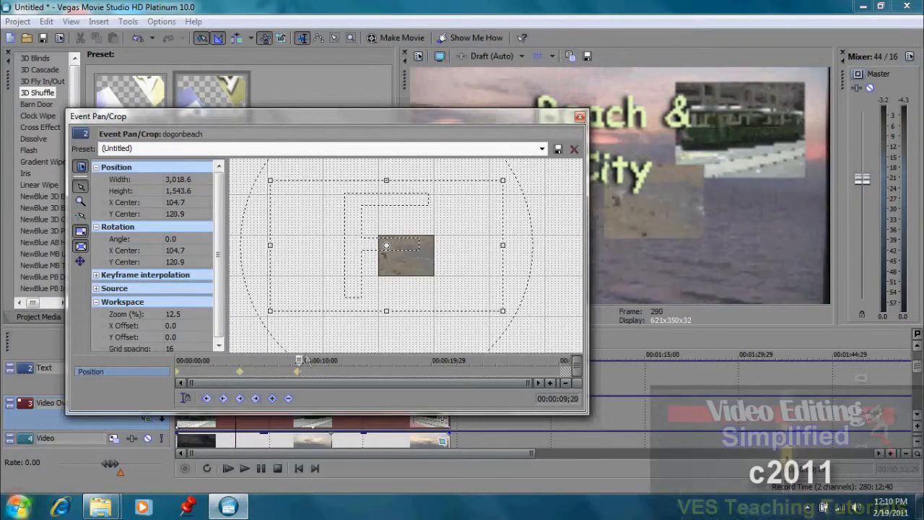
Uncover the video preview, scrub through the beach clip's full motion path once more, and close its Event Pan/Crop window.
left_click_drag(391, 115, 285, 147)
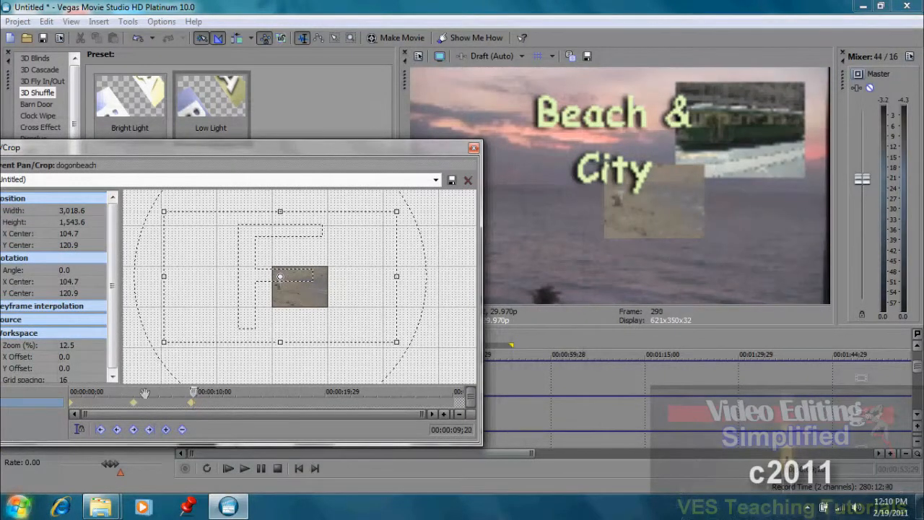
left_click(91, 397)
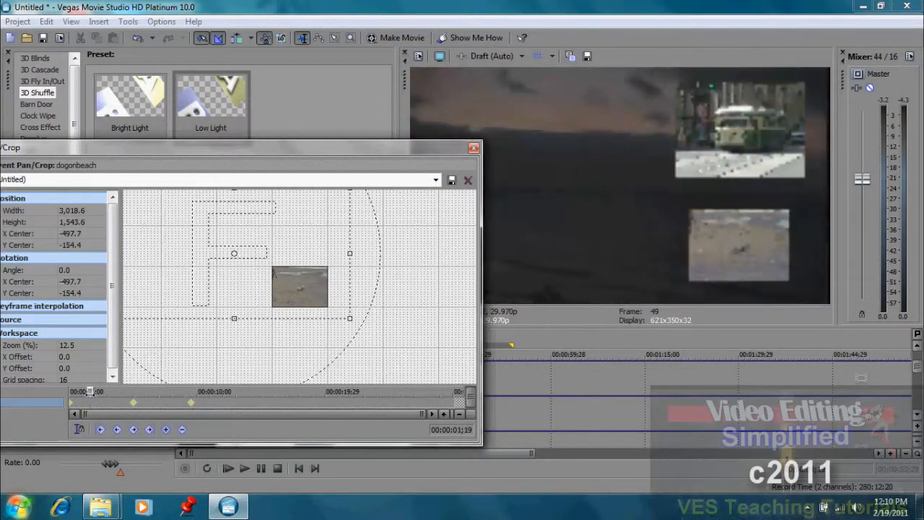
left_click(86, 393)
left_click_drag(81, 392, 166, 374)
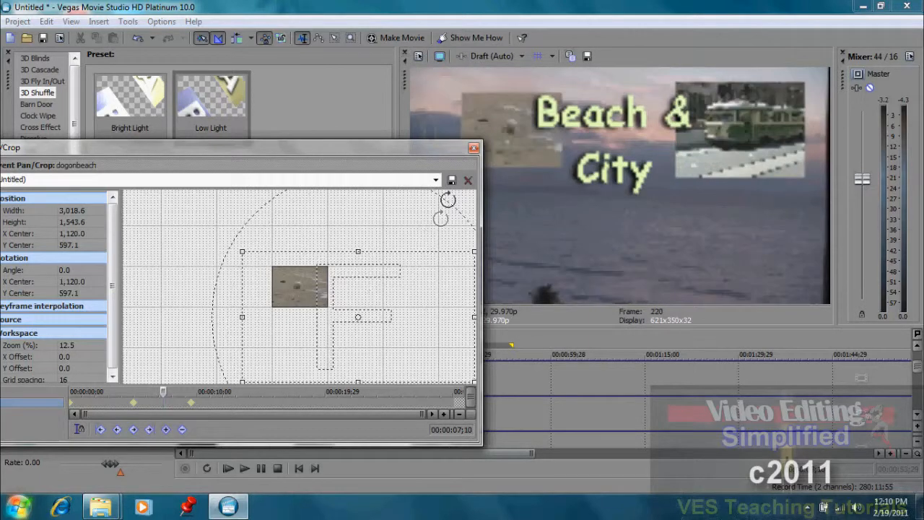
left_click(474, 148)
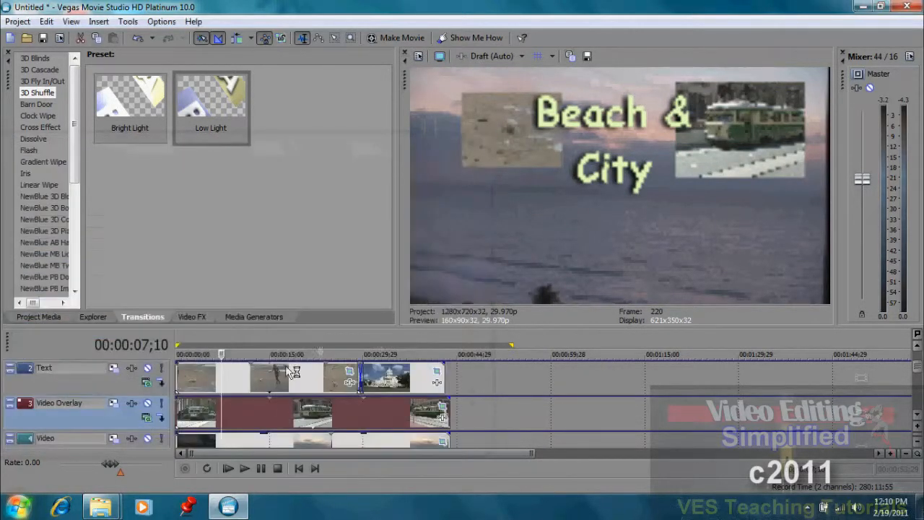
Open Event Pan/Crop for the cablecar clip on the Video Overlay track and reduce its workspace zoom to 12.5%.
left_click(248, 407)
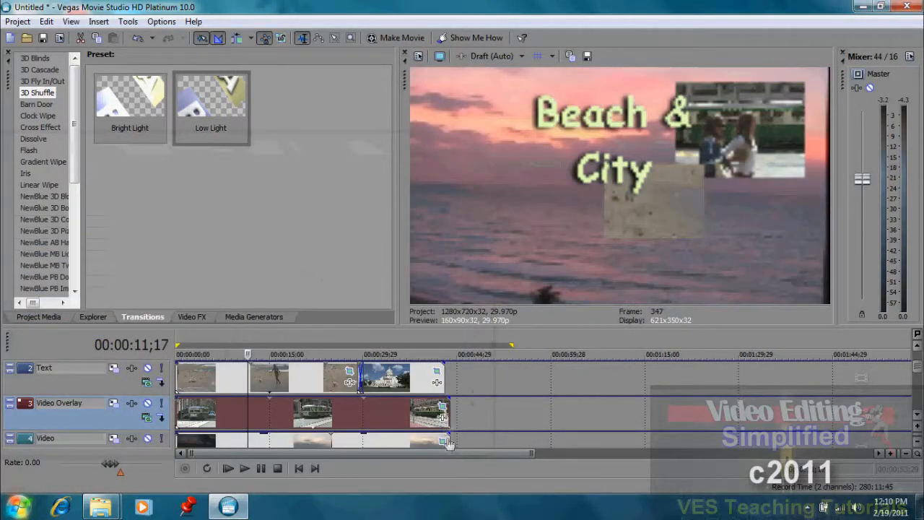
left_click(442, 410)
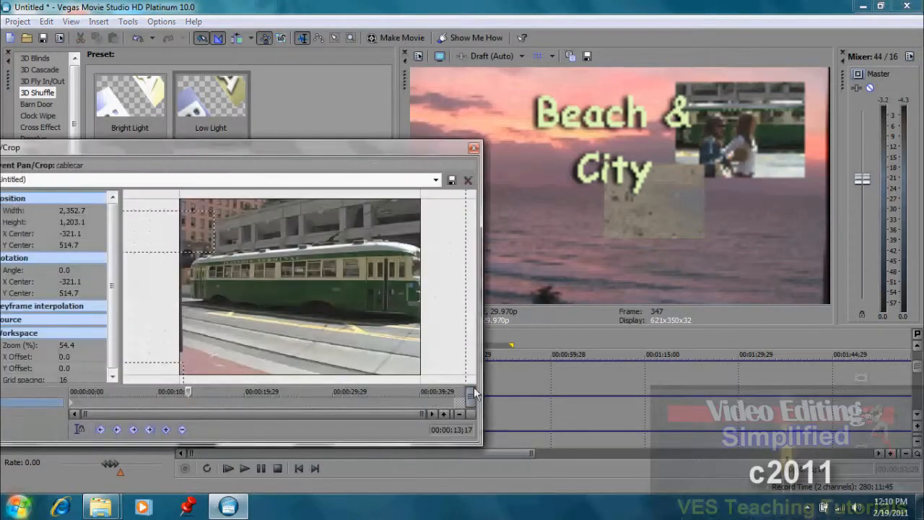
left_click(71, 347)
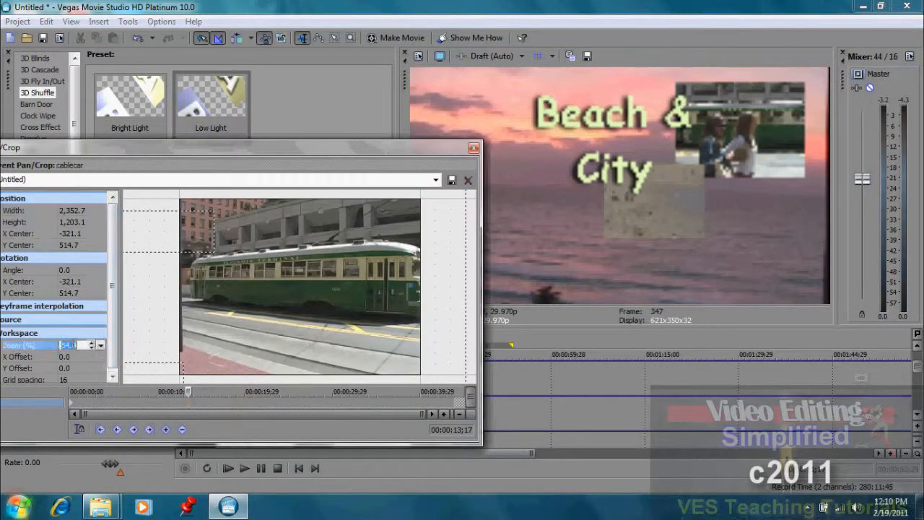
left_click(102, 346)
left_click_drag(69, 356, 62, 356)
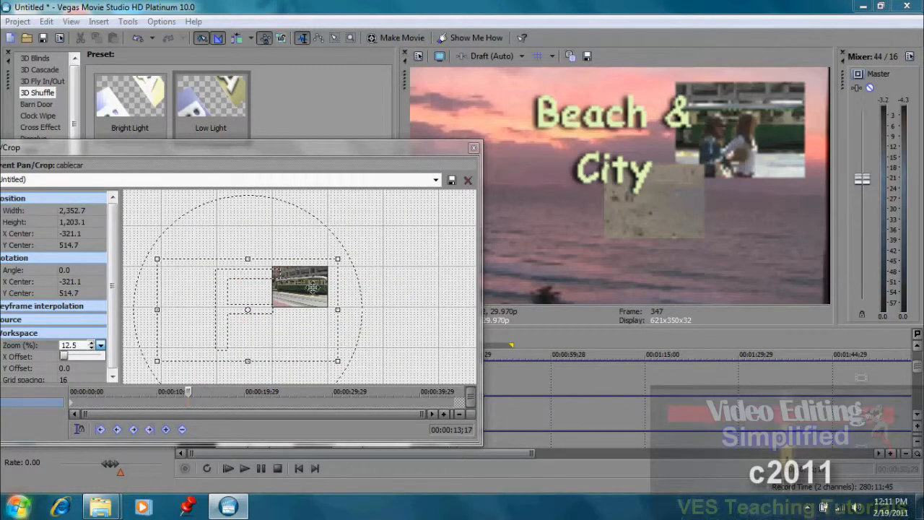
Add a position keyframe at 00:00:07;07 moving the cable car clip to the lower-left area, about X Center 990.1 and Y Center -109.3.
left_click_drag(189, 391, 53, 406)
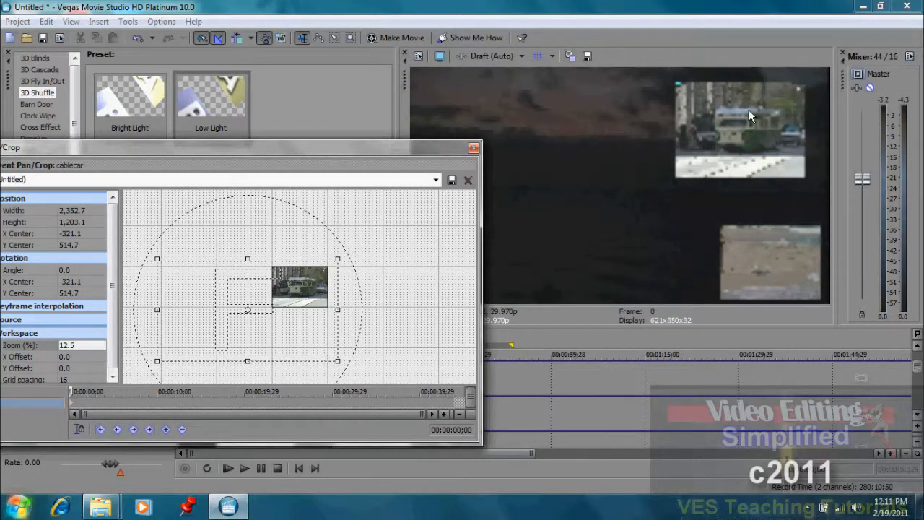
left_click_drag(70, 390, 133, 392)
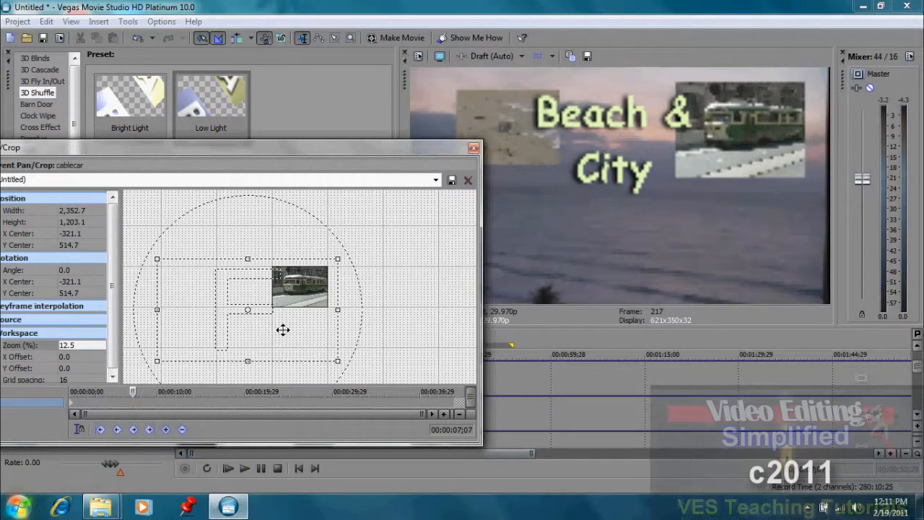
left_click_drag(284, 329, 383, 276)
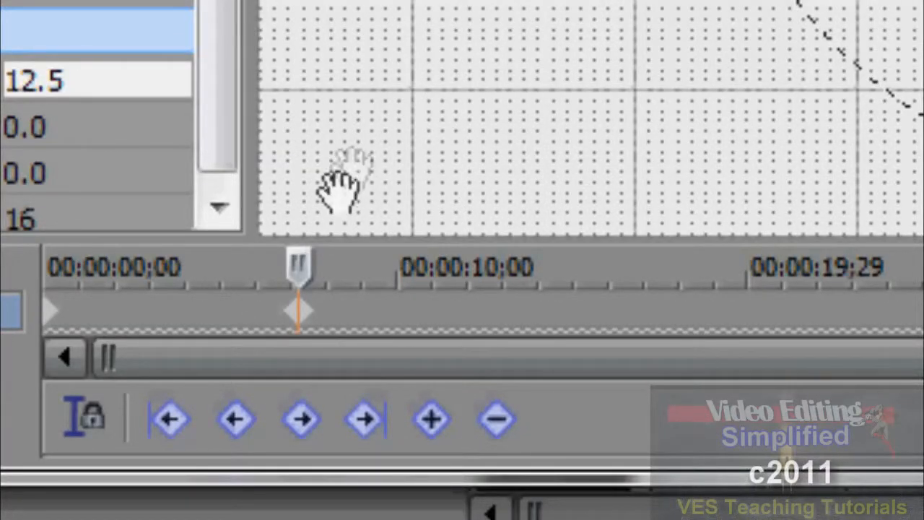
Scrub the cable car clip's motion from its start to past the second keyframe and close its Event Pan/Crop window.
left_click_drag(207, 288, 2, 286)
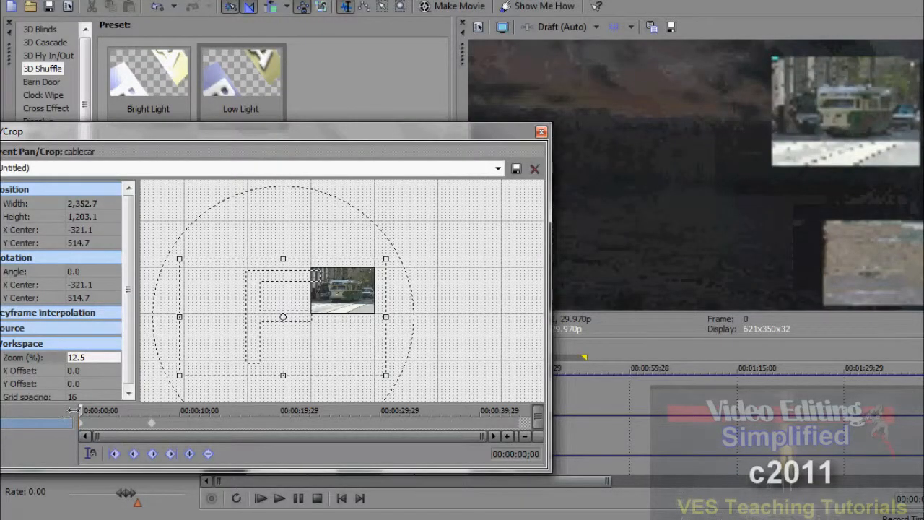
left_click_drag(75, 409, 181, 400)
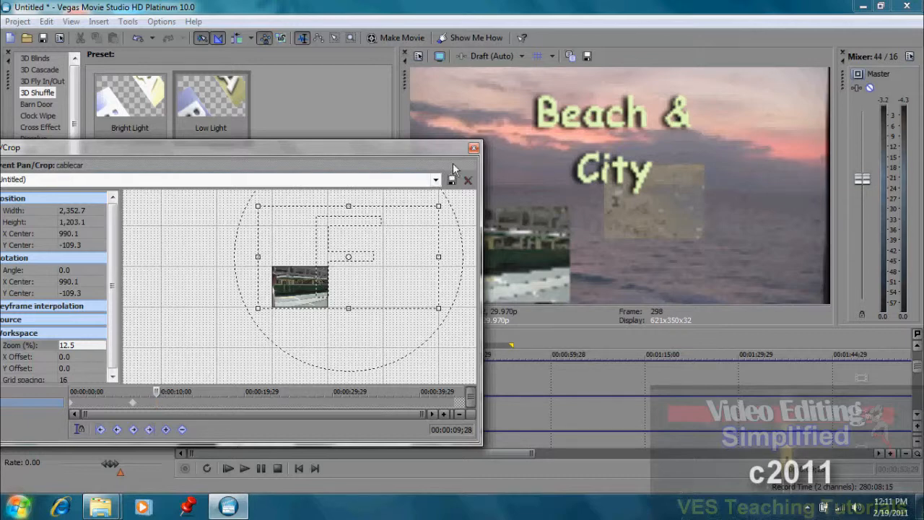
left_click(474, 149)
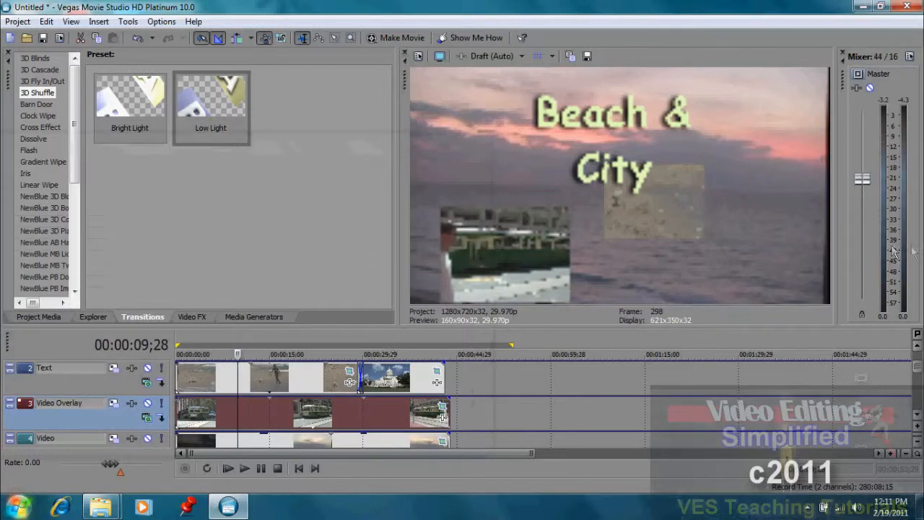
Open Event Pan/Crop for the "Beach & City" title and lower its starting position to about X Center 637.2, Y Center -164.3, angle -1.6.
left_click(917, 348)
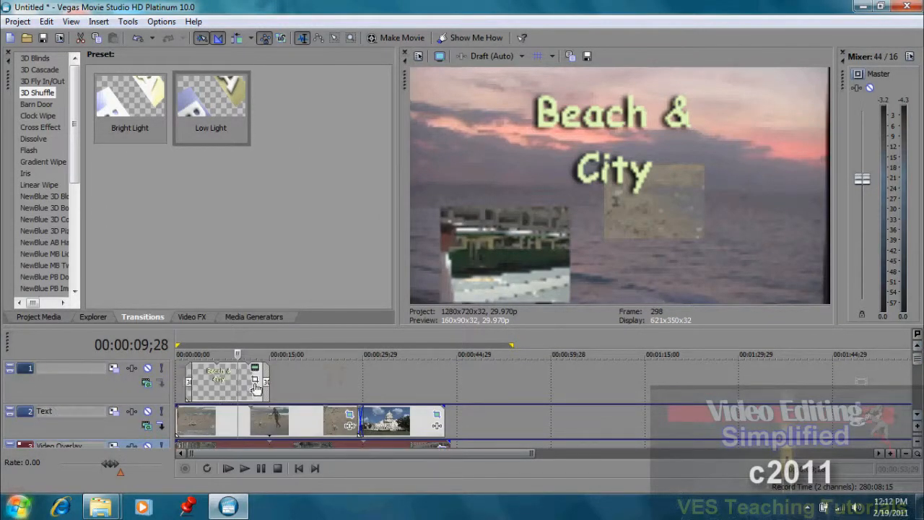
left_click(254, 379)
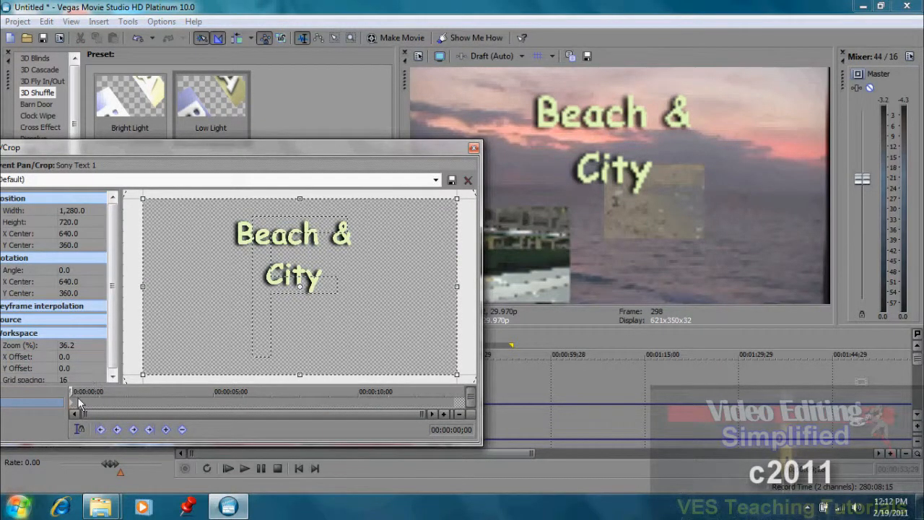
left_click_drag(266, 307, 296, 248)
left_click_drag(309, 313, 296, 293)
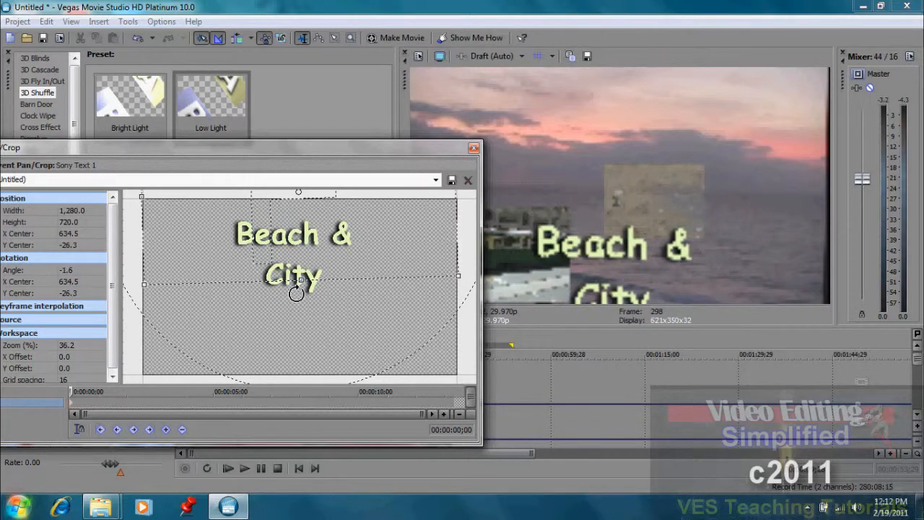
left_click_drag(389, 252, 390, 229)
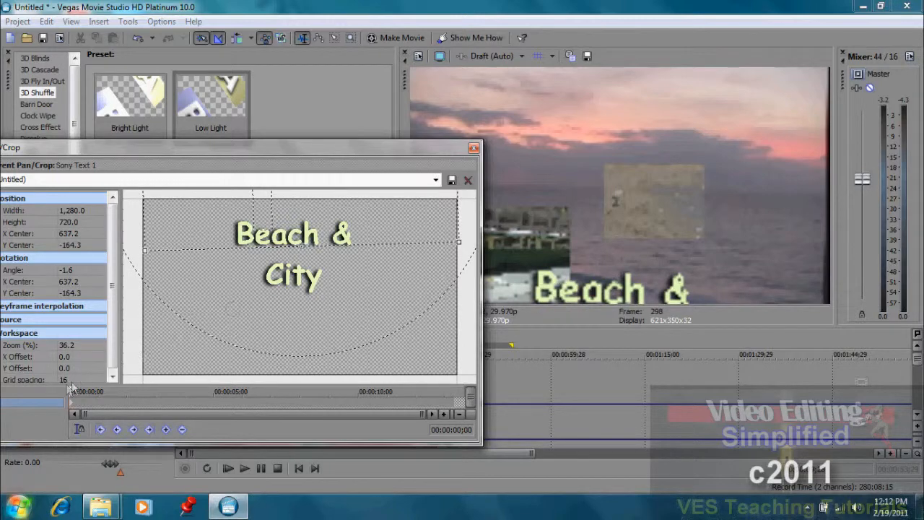
Add a position keyframe at 00:00:01;09 raising the title to the upper area, about X Center 698.0 and Y Center 387.6.
left_click_drag(77, 387, 107, 390)
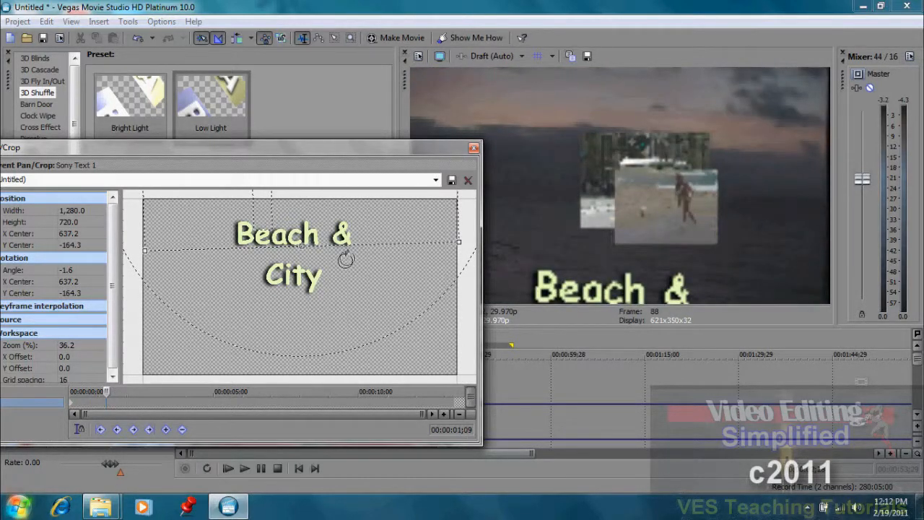
left_click_drag(305, 221, 324, 332)
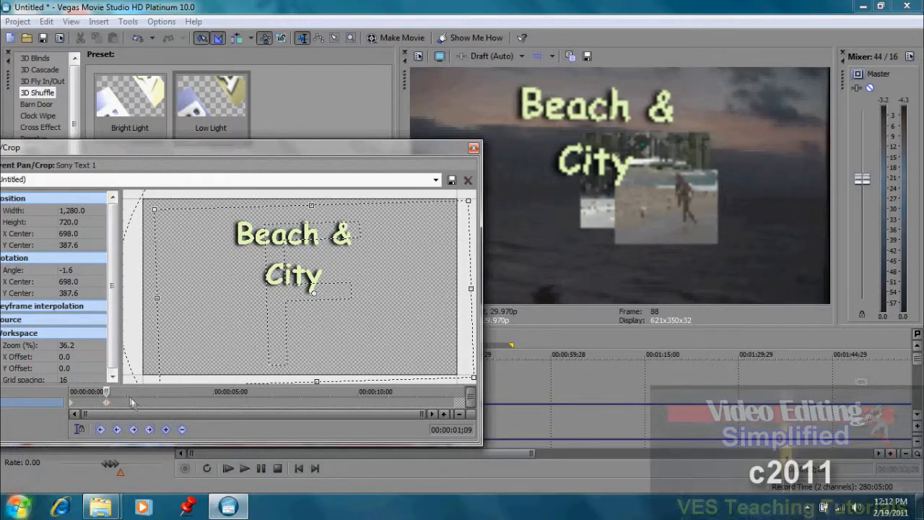
Scrub the title's motion from its start to just past the second keyframe and close its Event Pan/Crop window.
left_click_drag(106, 391, 43, 397)
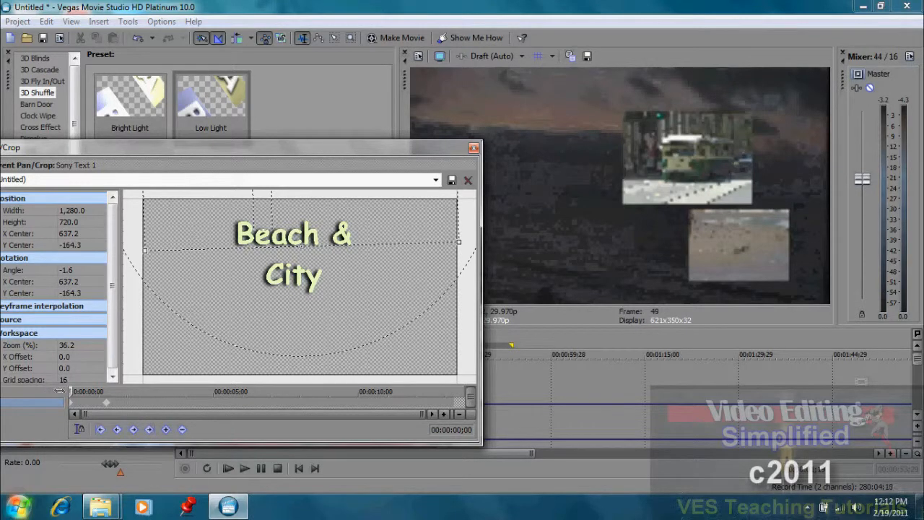
left_click_drag(63, 390, 114, 413)
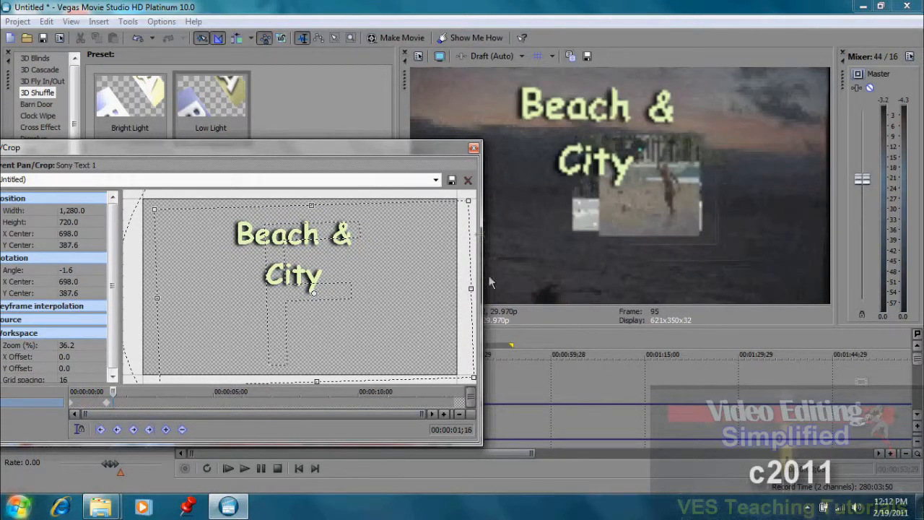
left_click(474, 148)
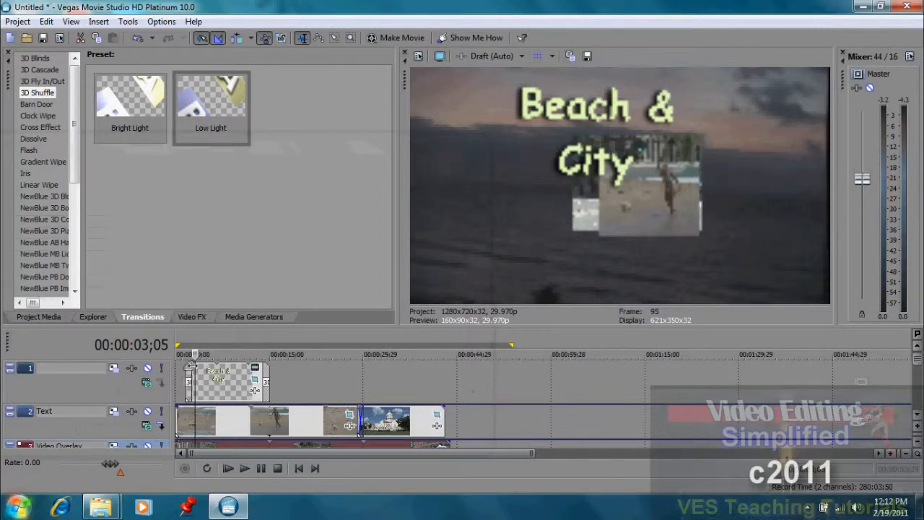
Remove the 3D transition from the start of the title event, and reopen its Event Pan/Crop with the cursor at 00:00:01;12.
left_click_drag(192, 365, 182, 360)
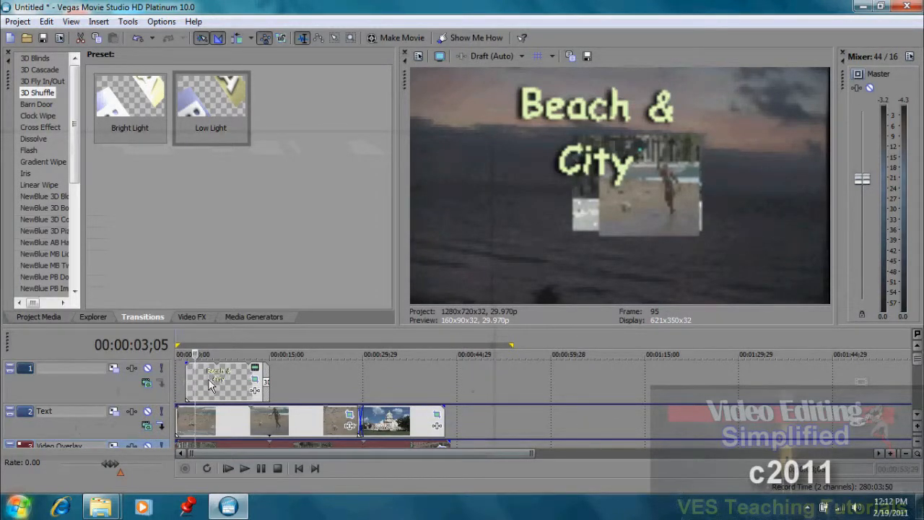
left_click(255, 381)
mouse_move(112, 390)
left_mouse_down()
mouse_move(62, 391)
mouse_move(110, 390)
left_mouse_up()
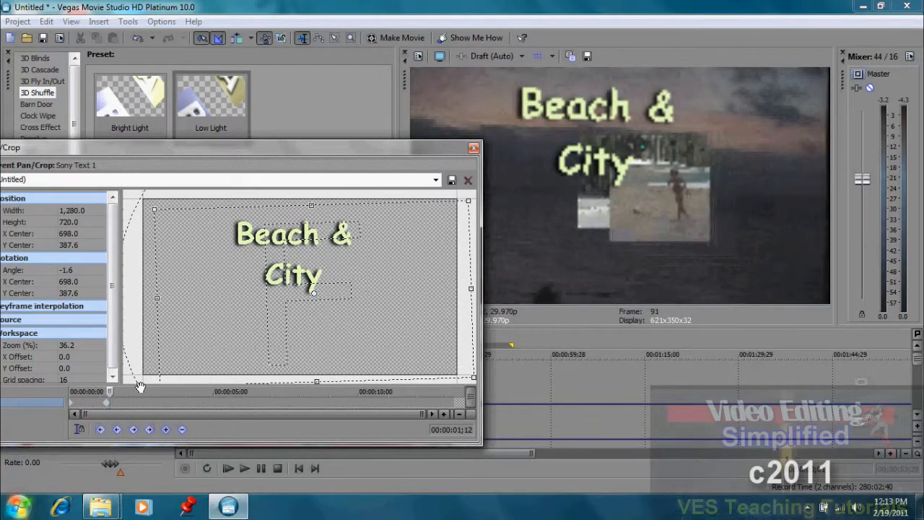